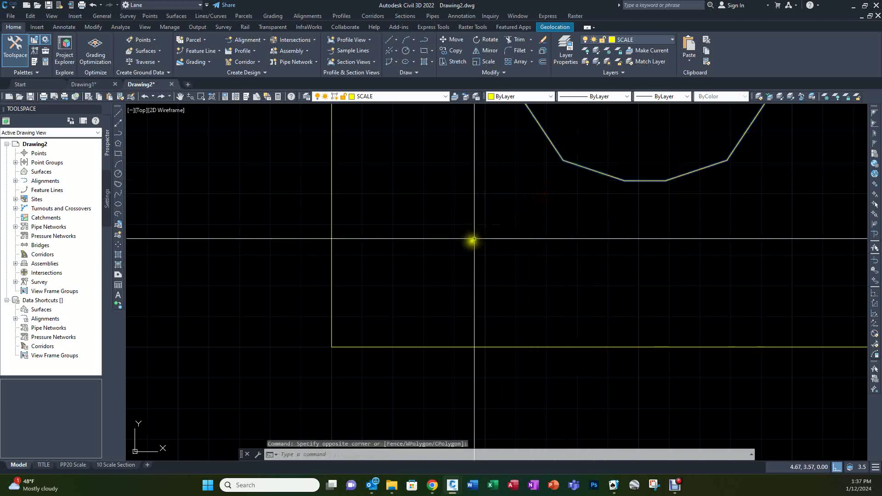
pyautogui.scroll(-4, 471, 241)
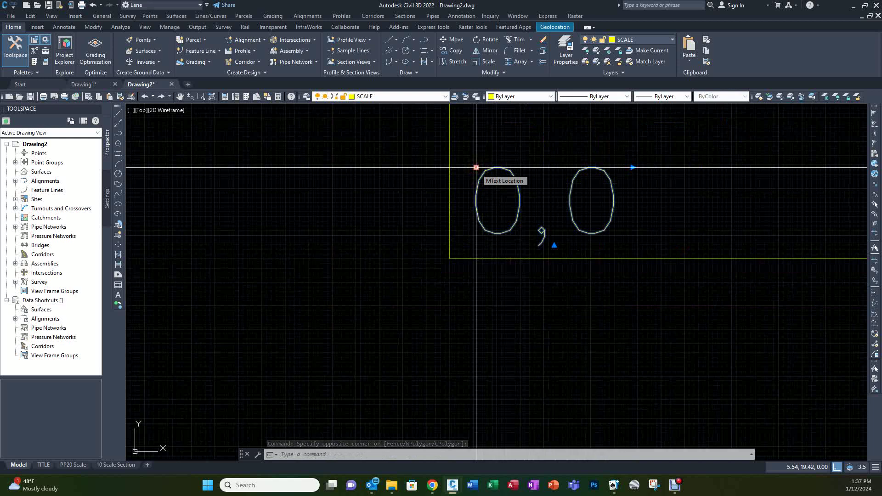
# Grip-scale the '0,0' origin label by 0.1, then cancel the follow-up repositioning.
pyautogui.click(475, 167)
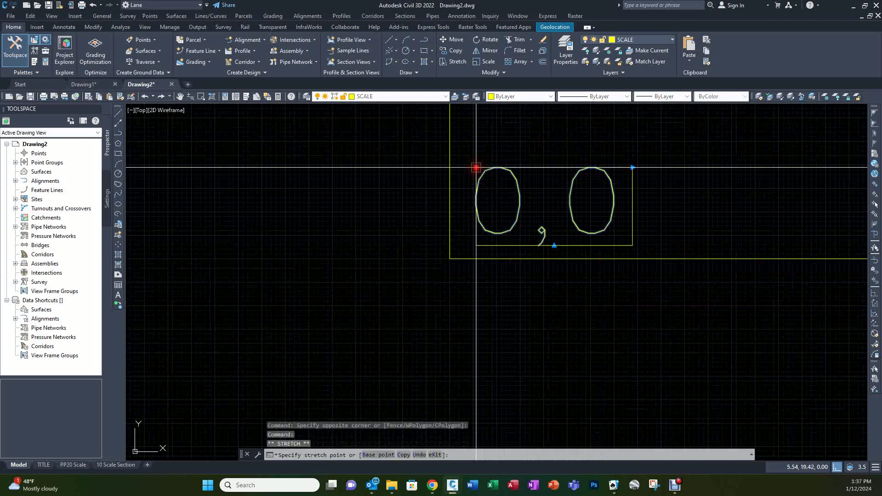
pyautogui.press('space')
pyautogui.press('space')
pyautogui.press('space')
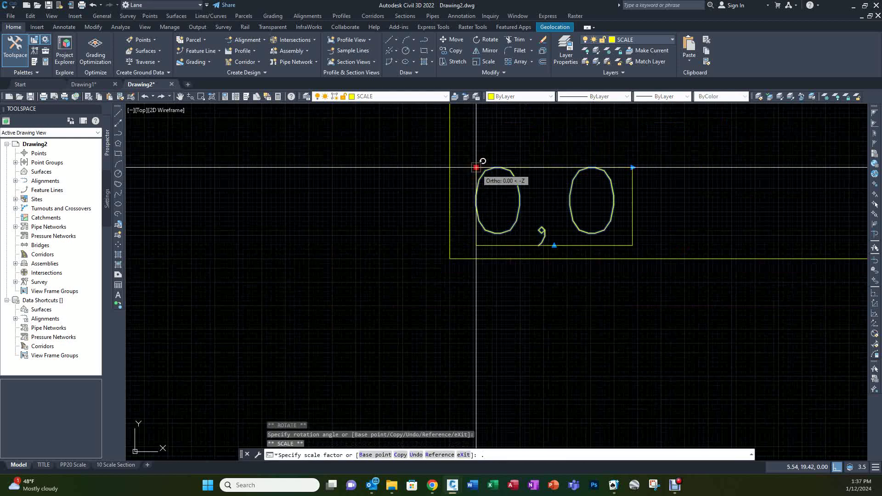
pyautogui.write('1')
pyautogui.press('Return')
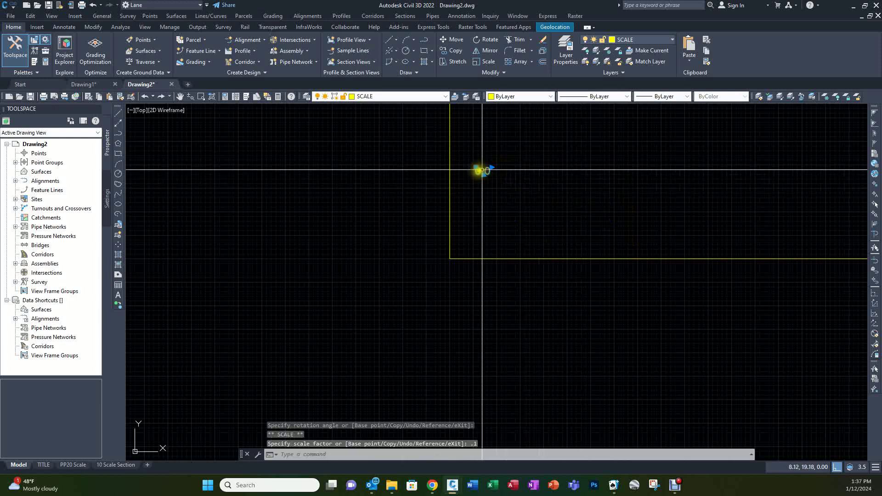
pyautogui.click(481, 171)
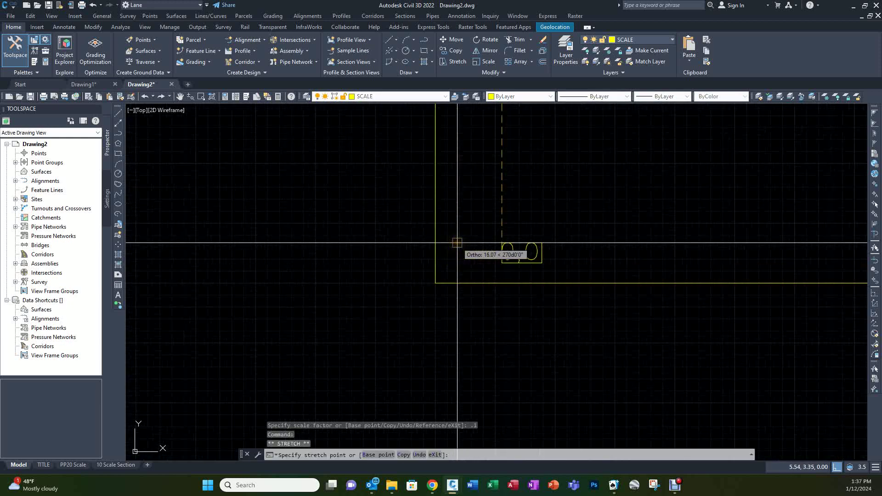
pyautogui.press('F8')
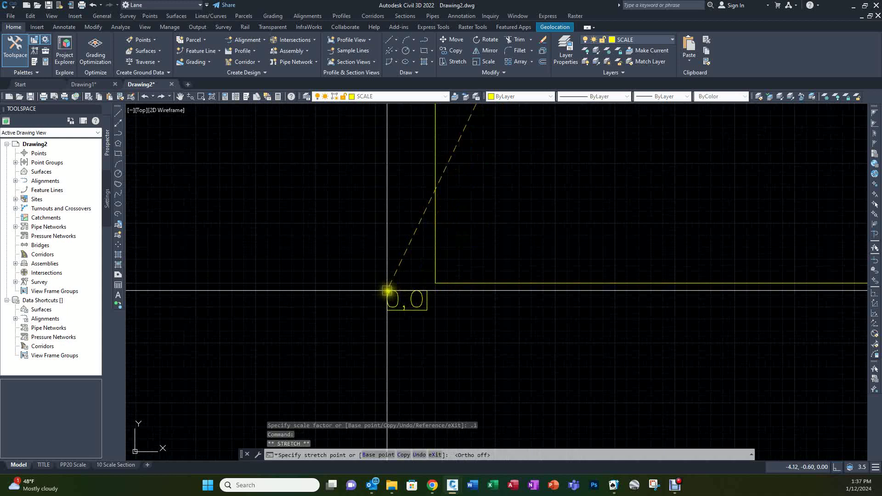
pyautogui.press('Escape')
pyautogui.press('Escape')
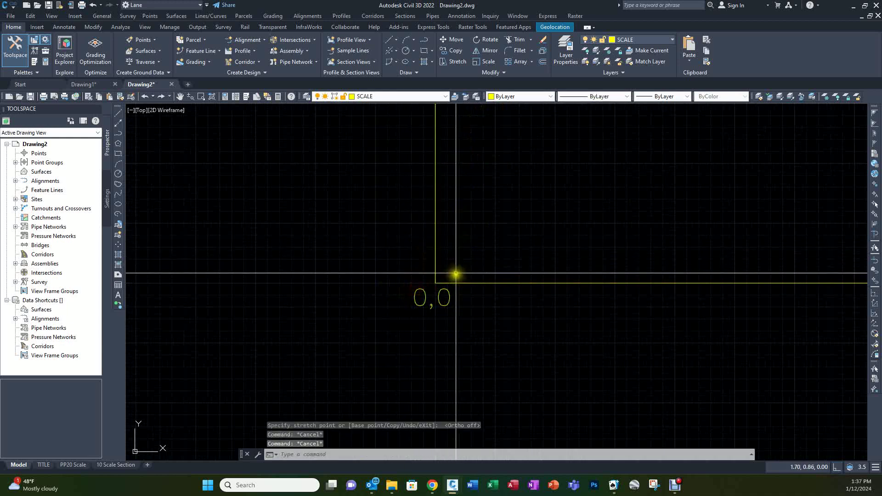
pyautogui.press('Escape')
pyautogui.scroll(4, 455, 276)
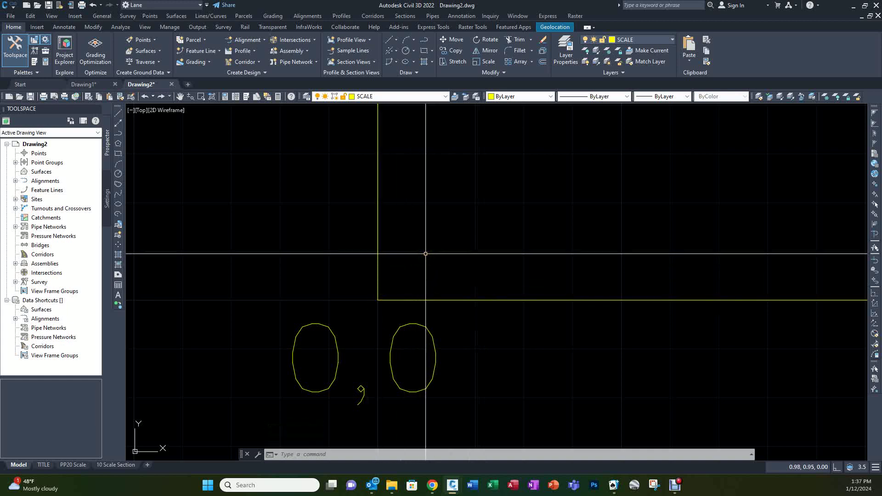
pyautogui.scroll(-1, 425, 254)
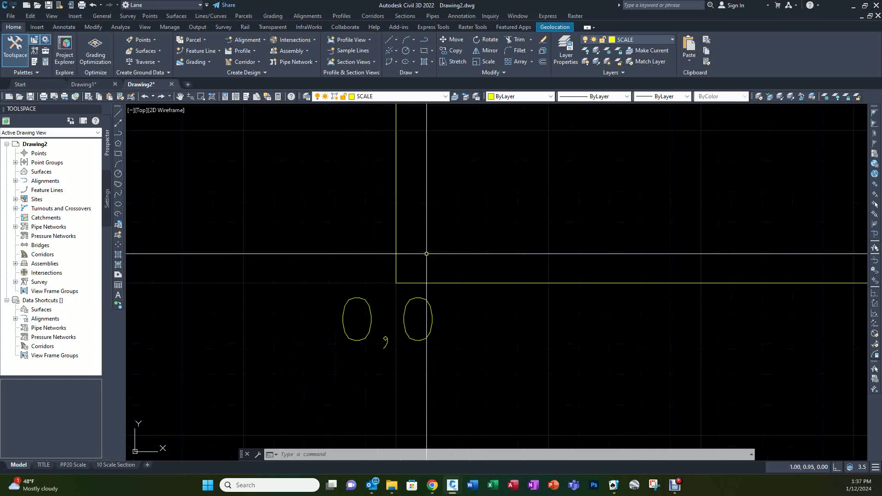
pyautogui.scroll(-2, 425, 254)
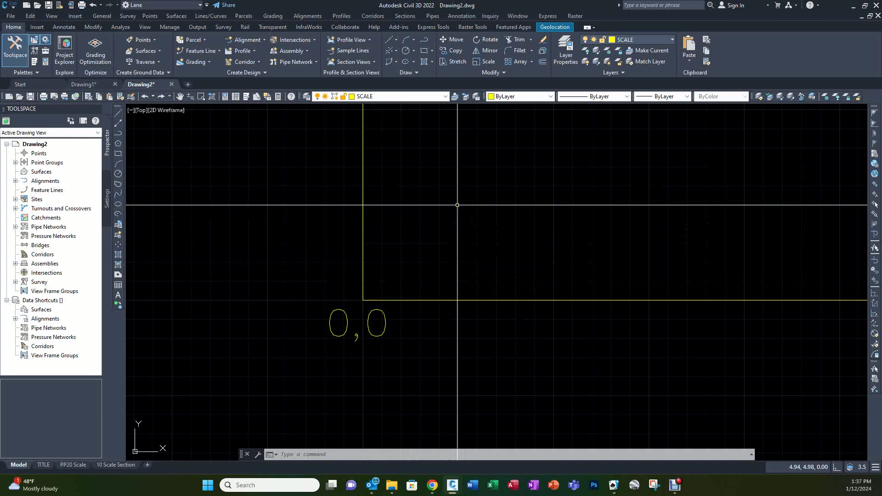
pyautogui.click(419, 255)
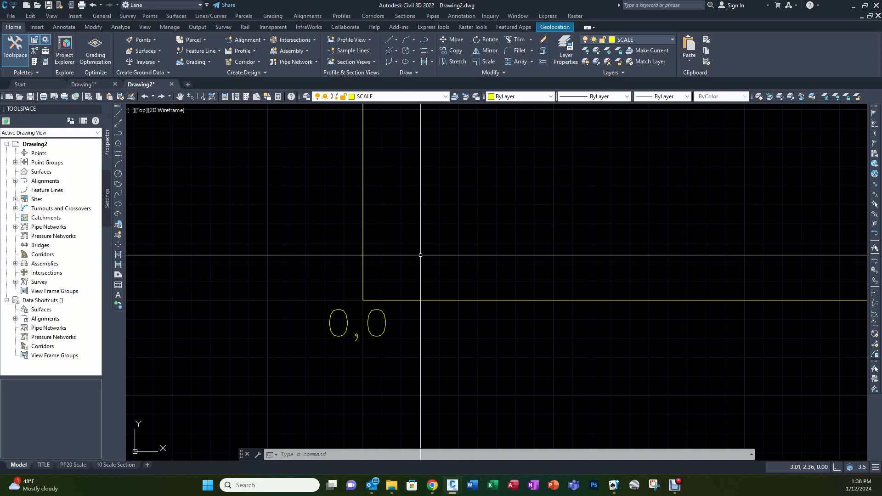
pyautogui.write('1')
# Draw a line starting at 0,0 and ending at the absolute point 15,5.
pyautogui.press('Return')
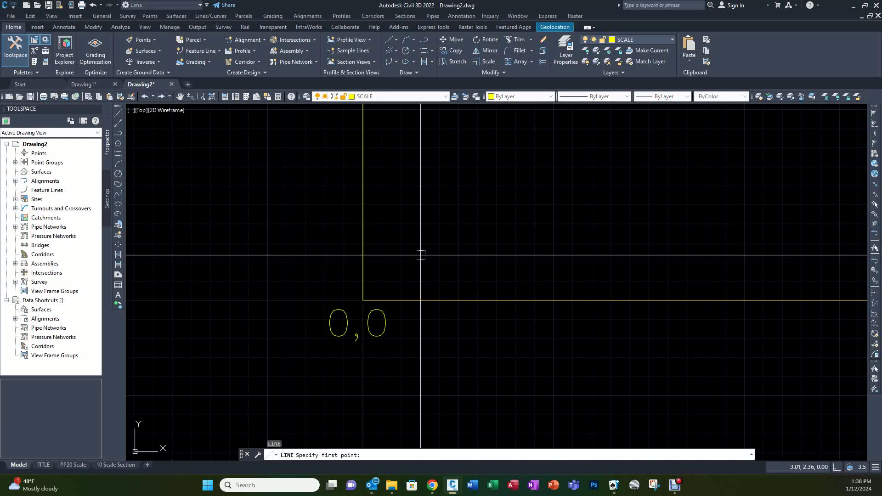
pyautogui.write('0,0')
pyautogui.press('Return')
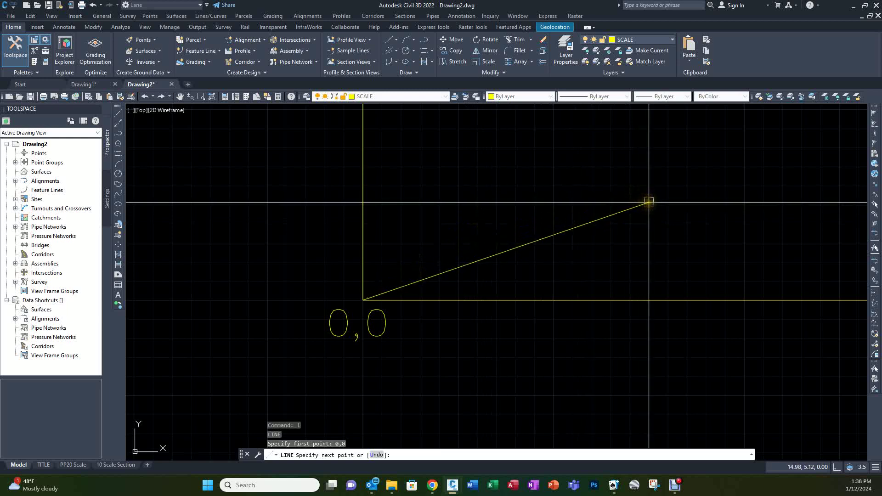
pyautogui.write('15,5')
pyautogui.press('Return')
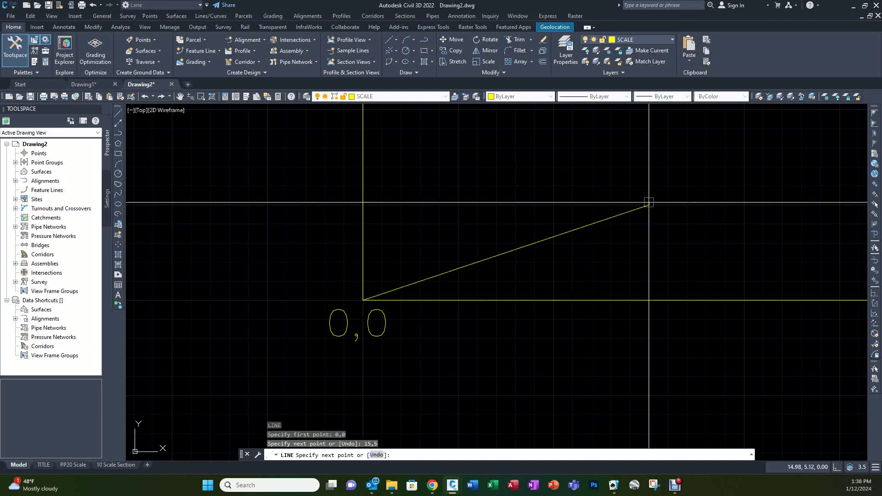
pyautogui.scroll(3, 620, 196)
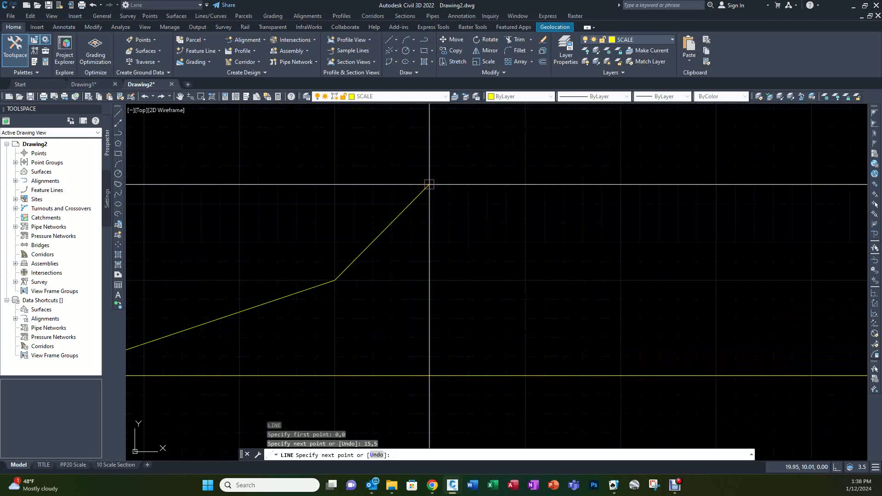
# Add relative segments 5 right and 5 up, then 10 right and 5 down.
pyautogui.moveTo(428, 184)
pyautogui.mouseDown(button='middle')
pyautogui.moveTo(591, 161)
pyautogui.moveTo(426, 238)
pyautogui.mouseUp(button='middle')
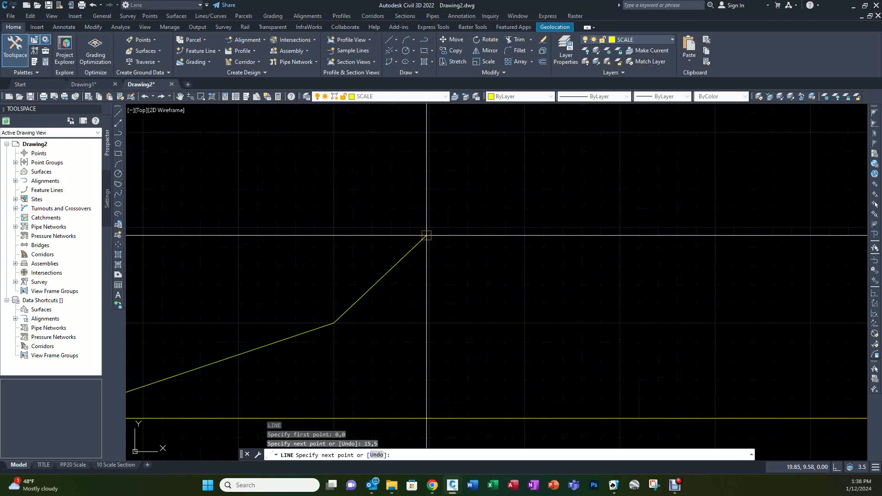
pyautogui.press('F8')
pyautogui.write('@5')
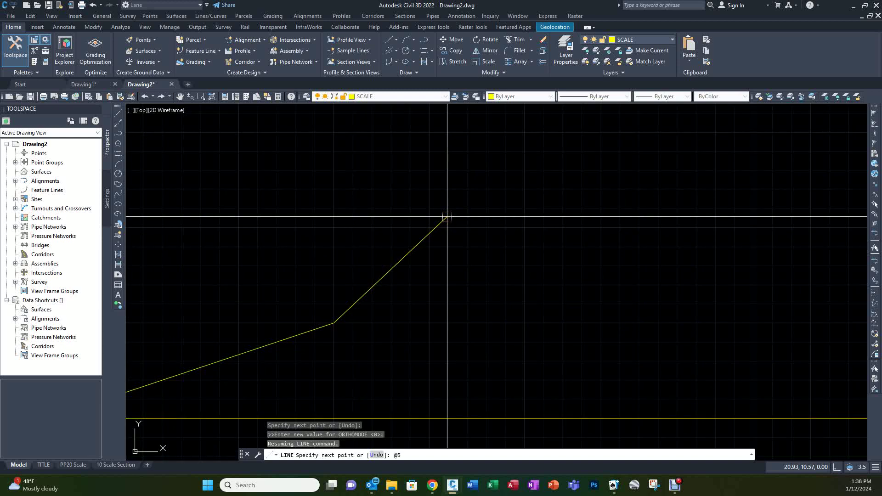
pyautogui.write(',5')
pyautogui.press('Return')
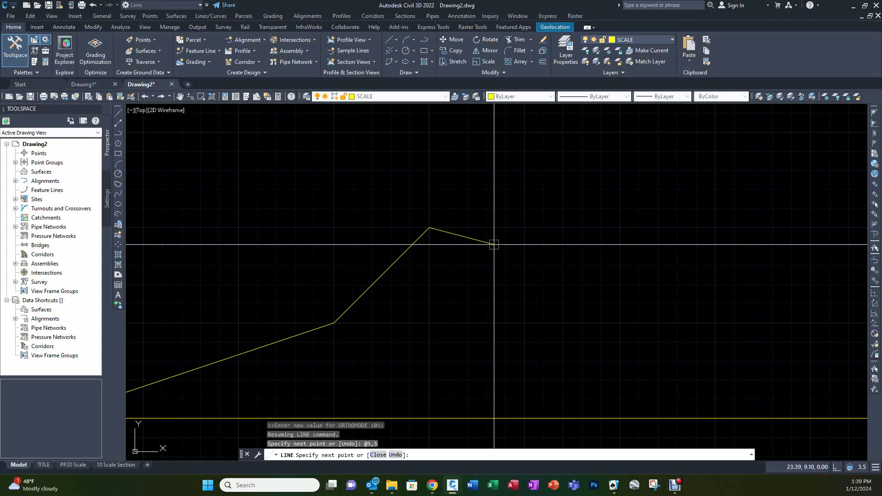
pyautogui.write('@')
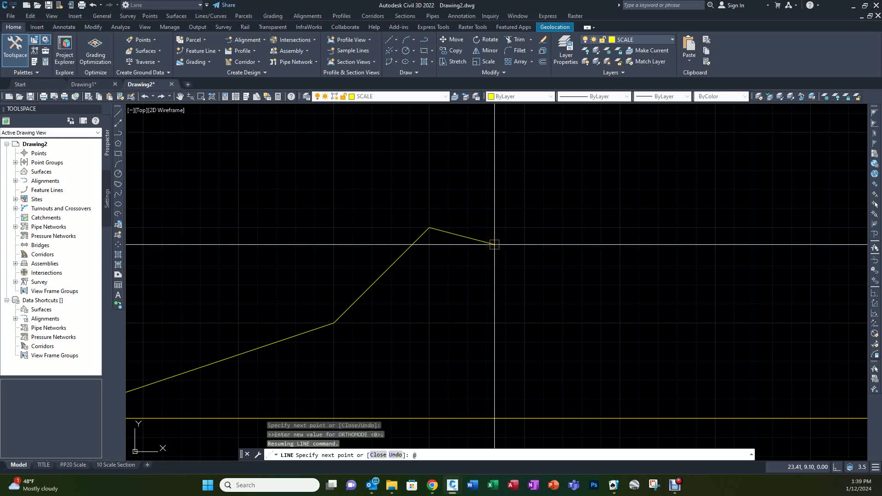
pyautogui.write('10,-')
pyautogui.write('5')
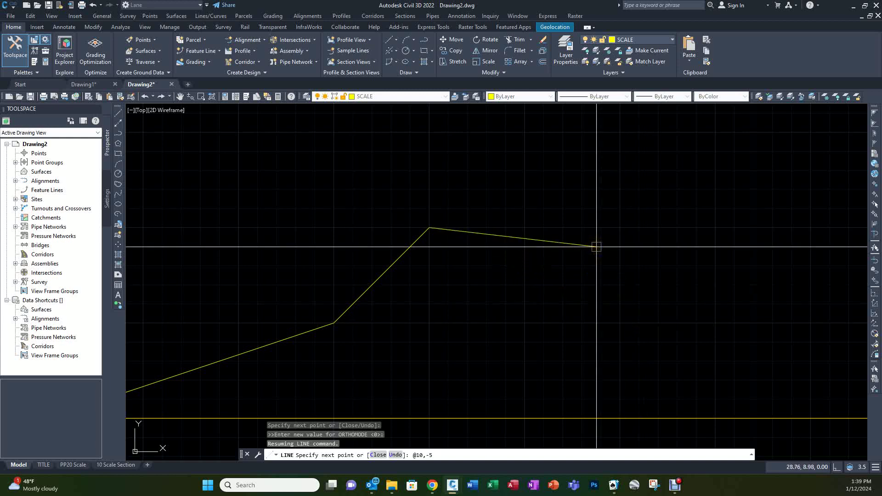
pyautogui.press('Return')
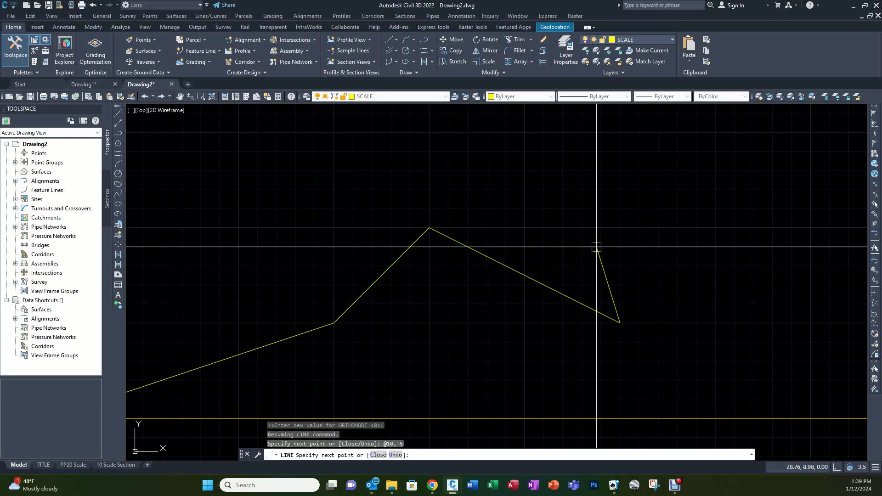
pyautogui.write('@')
pyautogui.write('0,')
pyautogui.write('10')
# Add a 10-unit vertical segment and one 5 left, 2 down, then end the line.
pyautogui.press('Return')
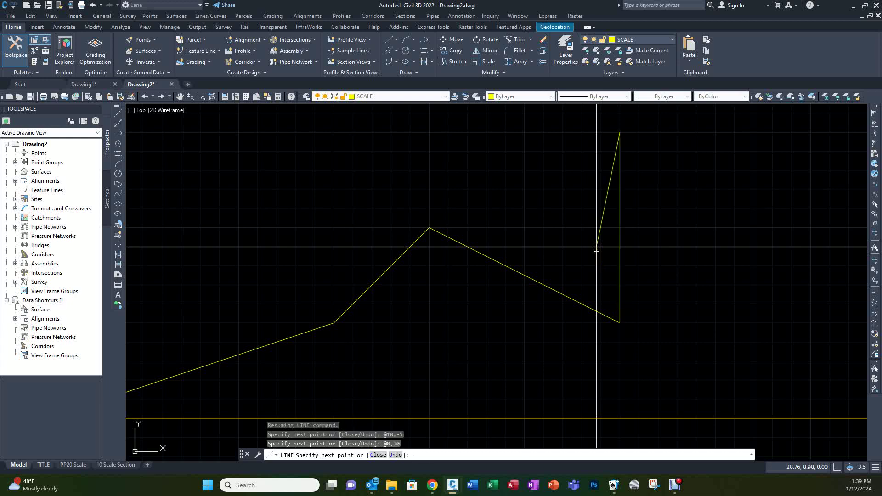
pyautogui.scroll(-1, 537, 213)
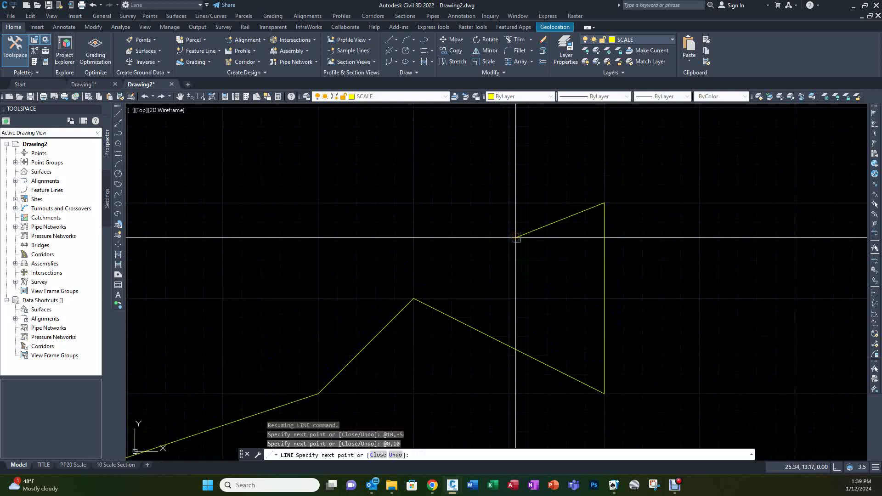
pyautogui.press('F8')
pyautogui.write('@')
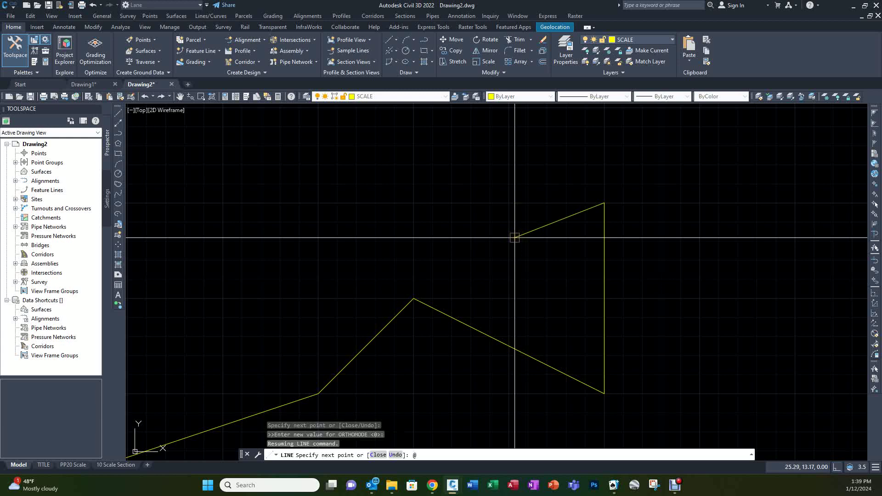
pyautogui.write('-5,-2')
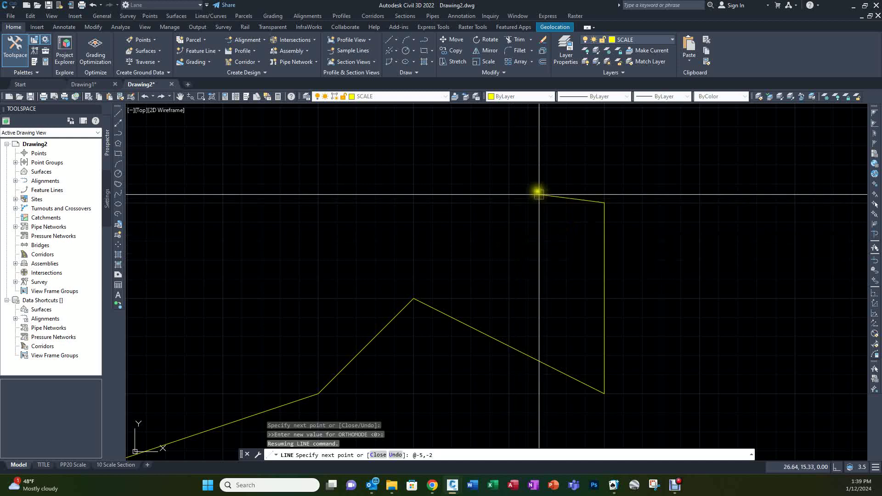
pyautogui.press('Return')
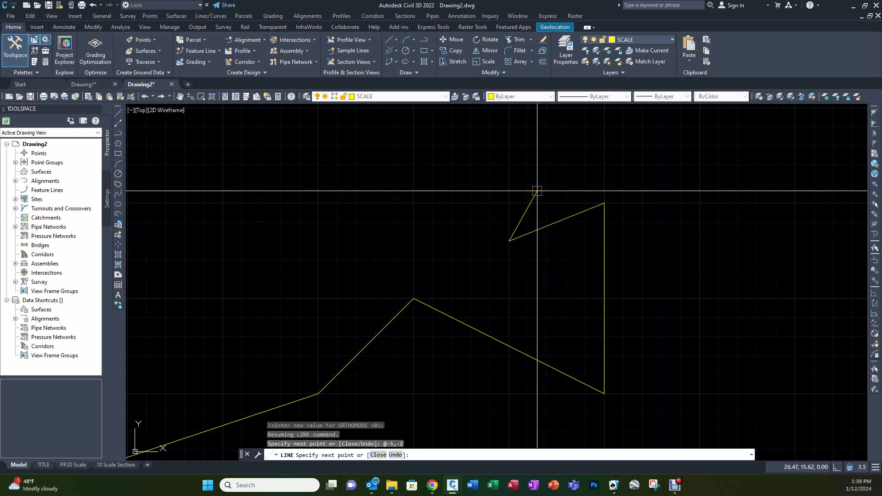
pyautogui.press('Escape')
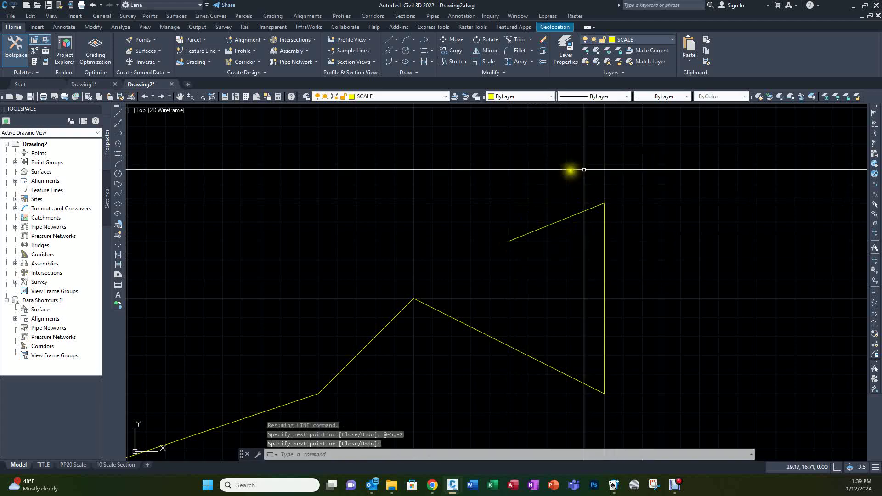
pyautogui.scroll(-3, 290, 155)
pyautogui.moveTo(290, 155); pyautogui.dragTo(352, 228, button='middle')
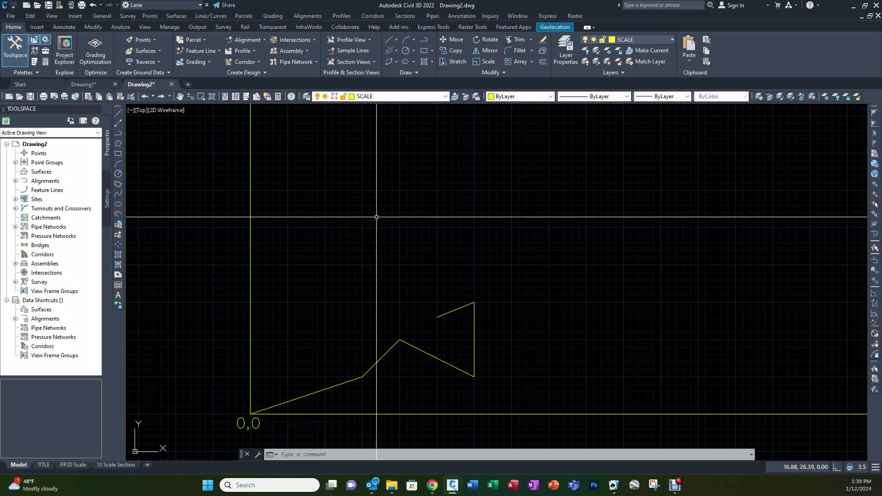
# Draw a separate L-shape with Ortho on: one vertical line down, one horizontal line right.
pyautogui.press('l')
pyautogui.press('Return')
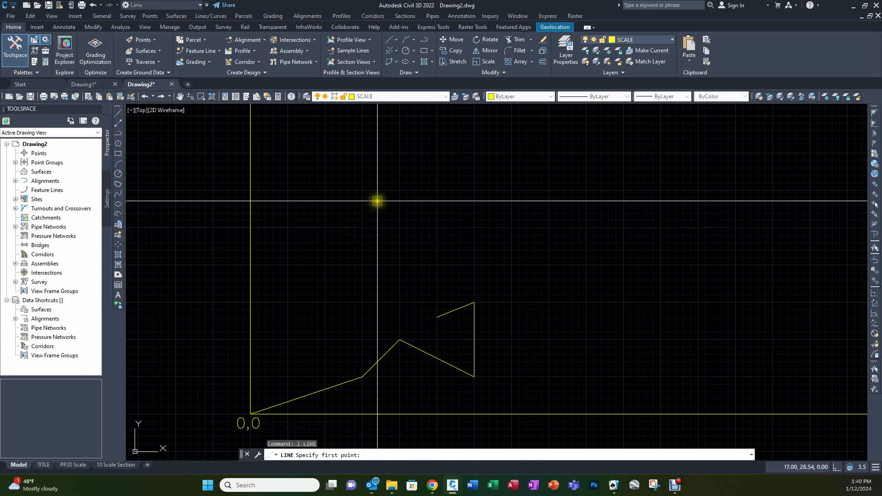
pyautogui.click(381, 223)
pyautogui.press('F8')
pyautogui.click(379, 243)
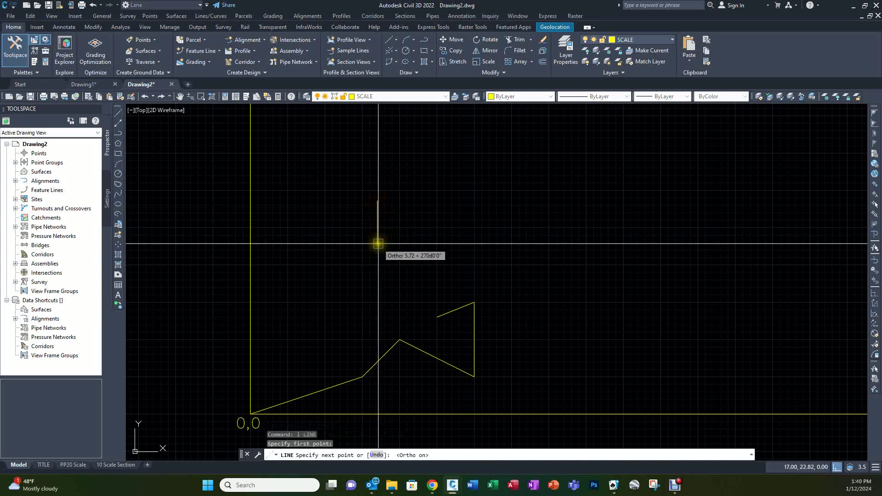
pyautogui.click(422, 244)
pyautogui.press('Escape')
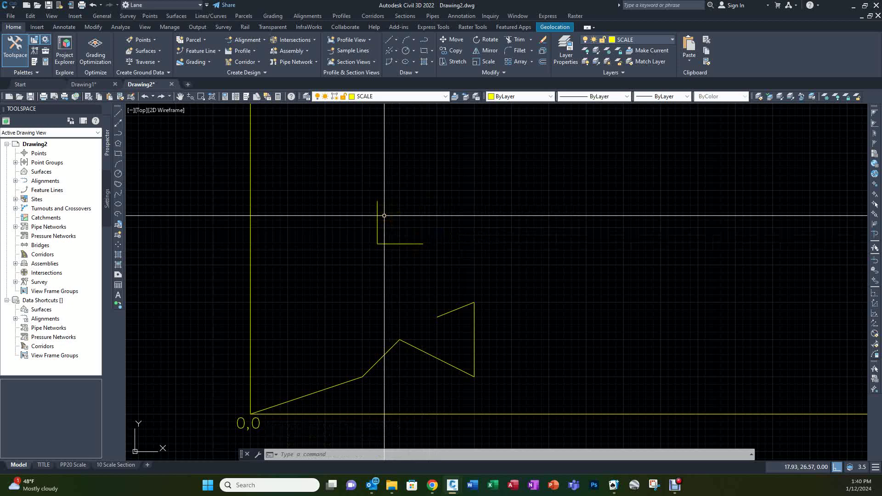
pyautogui.write('l')
# Start another line snapped to the L's corner endpoint, with Ortho turned off.
pyautogui.press('Return')
pyautogui.write('ecify first point: e')
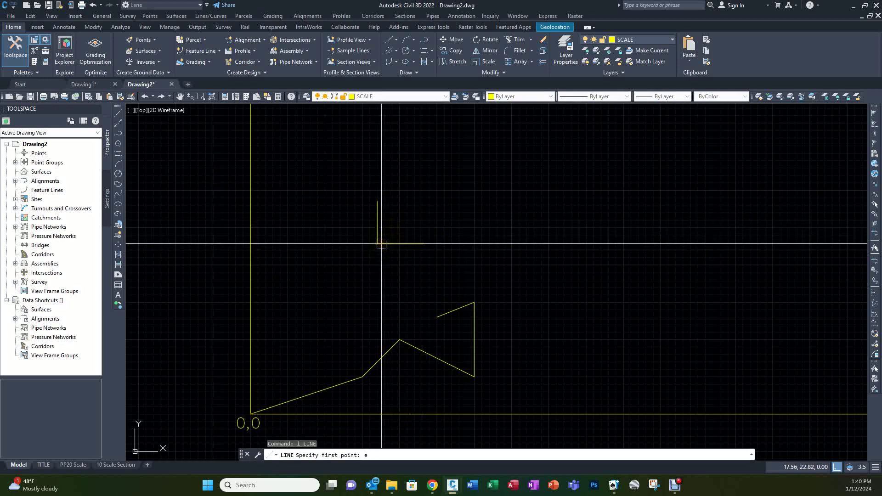
pyautogui.write('nd')
pyautogui.press('Return')
pyautogui.click(381, 244)
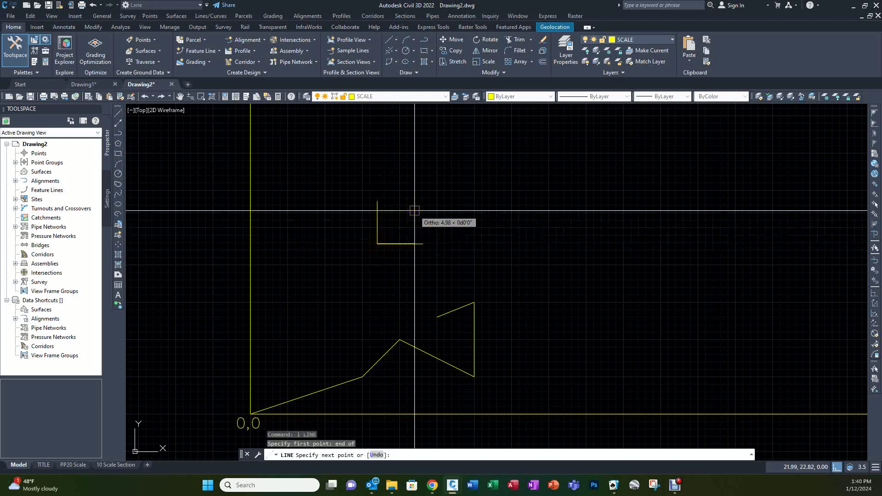
pyautogui.press('F8')
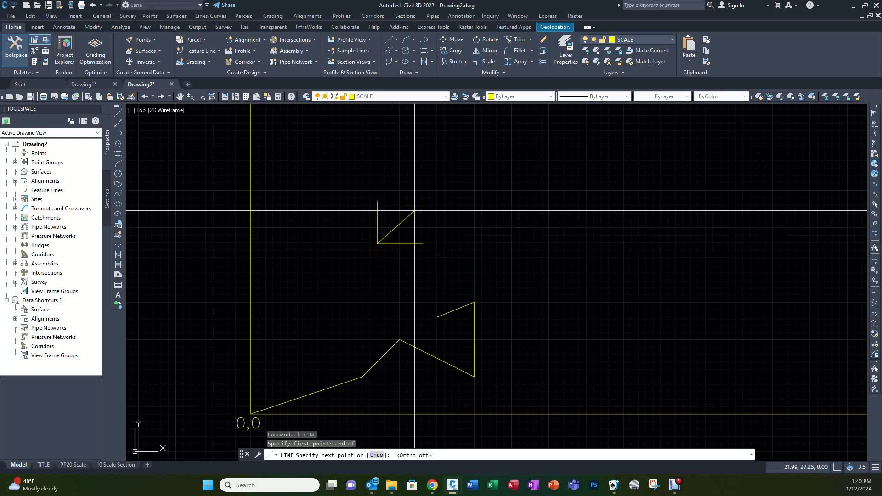
pyautogui.write('@10')
pyautogui.write('30')
pyautogui.press('Return')
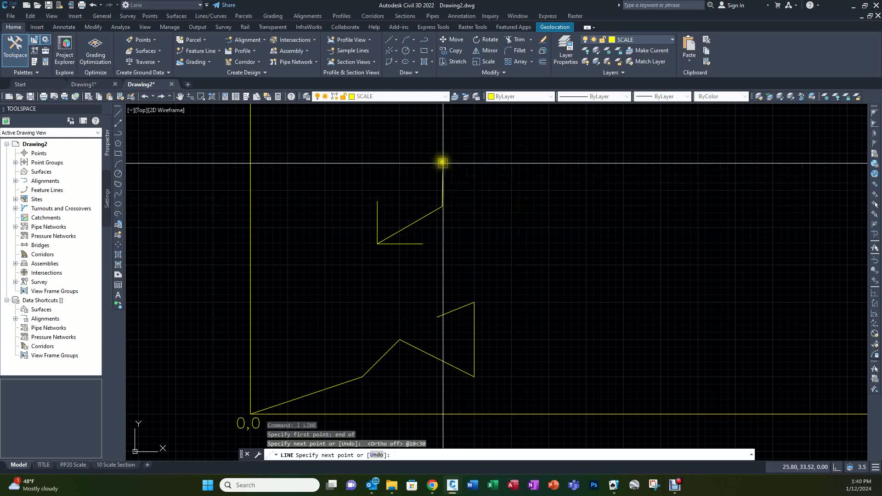
pyautogui.click(440, 160)
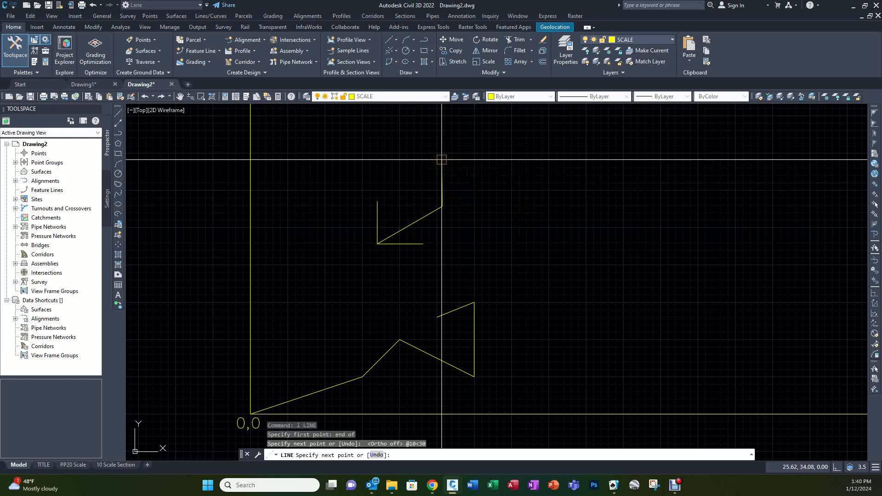
pyautogui.write('@')
pyautogui.write('10')
pyautogui.write('<')
pyautogui.write('0')
pyautogui.press('Return')
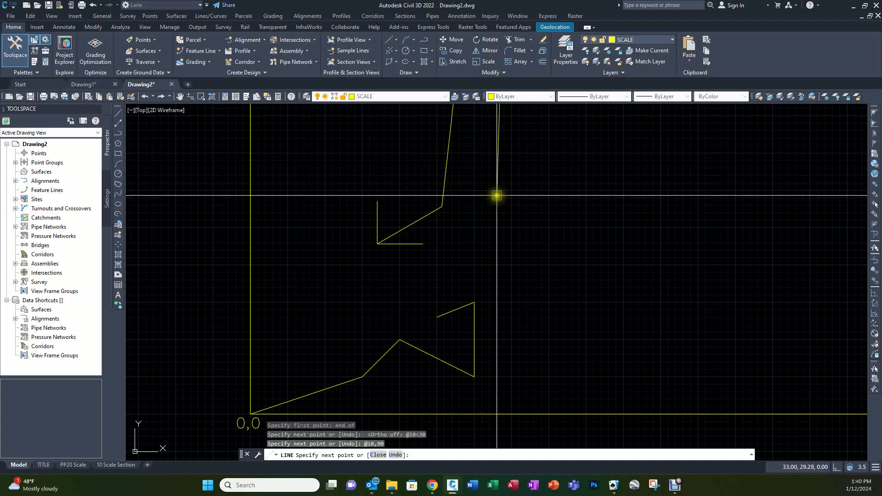
pyautogui.moveTo(513, 134); pyautogui.dragTo(495, 205, button='middle')
pyautogui.scroll(2, 495, 205)
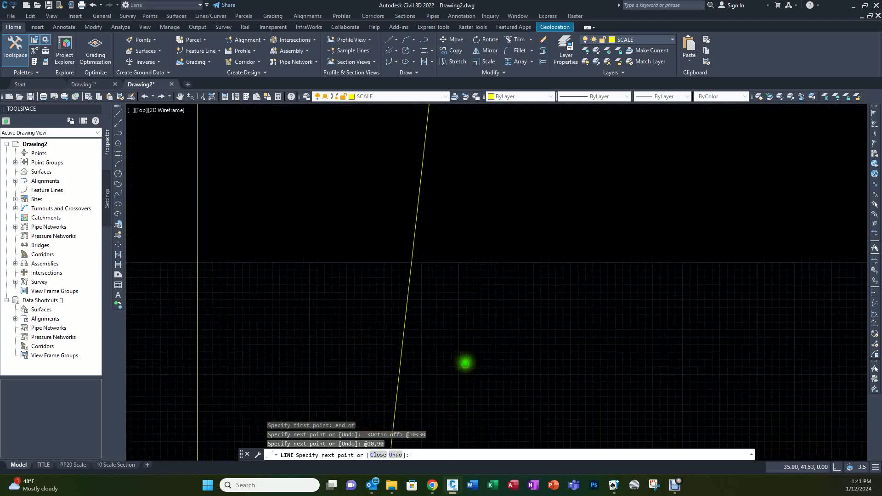
pyautogui.scroll(-4, 455, 359)
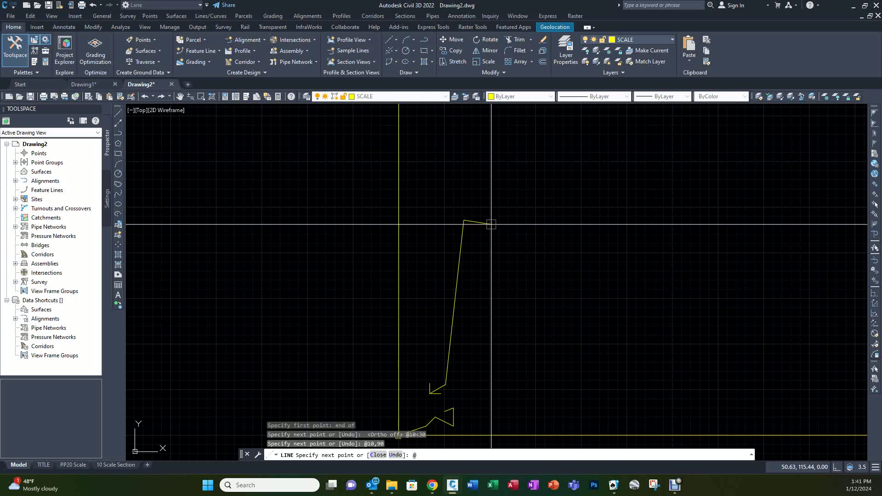
pyautogui.write('10<')
pyautogui.write('90')
pyautogui.press('Return')
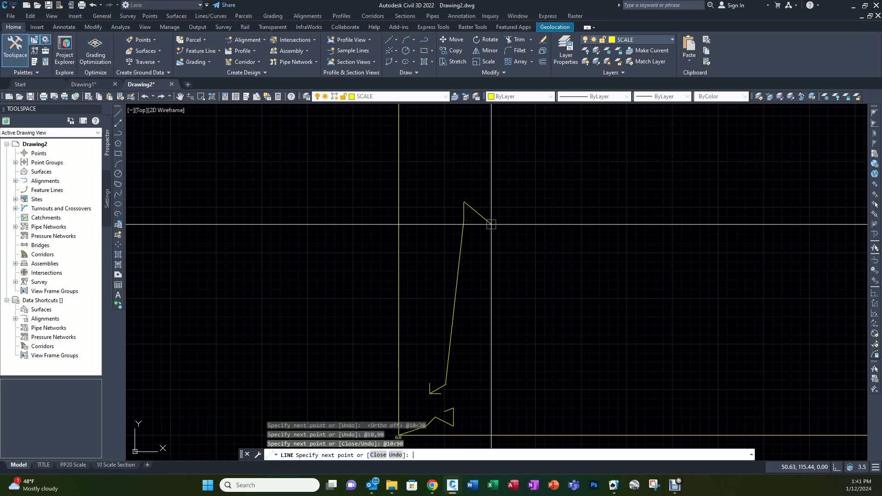
pyautogui.press('Return')
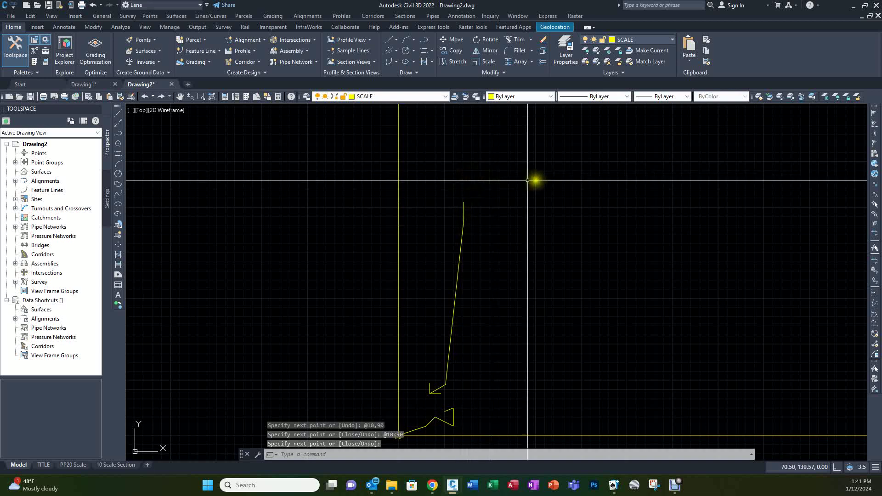
pyautogui.moveTo(552, 176); pyautogui.dragTo(535, 129, button='middle')
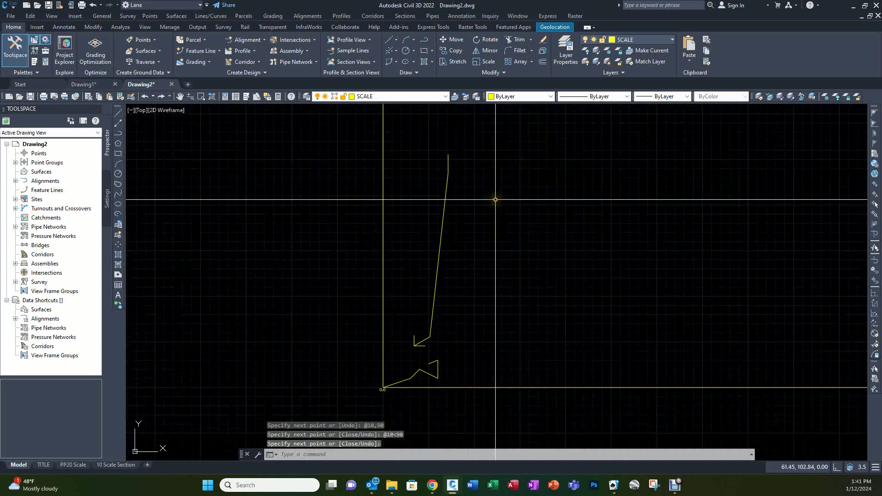
# Erase the five objects making up the L and the tall angled lines using a crossing window.
pyautogui.click(461, 141)
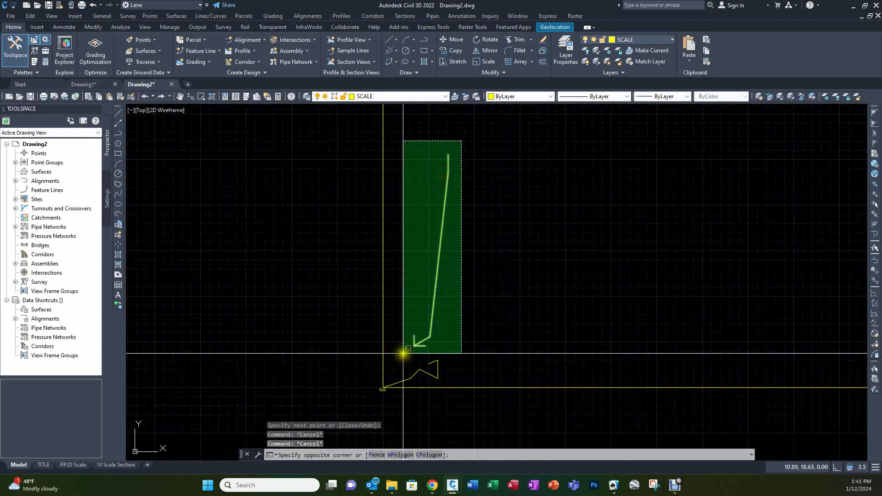
pyautogui.click(396, 352)
pyautogui.press('Return')
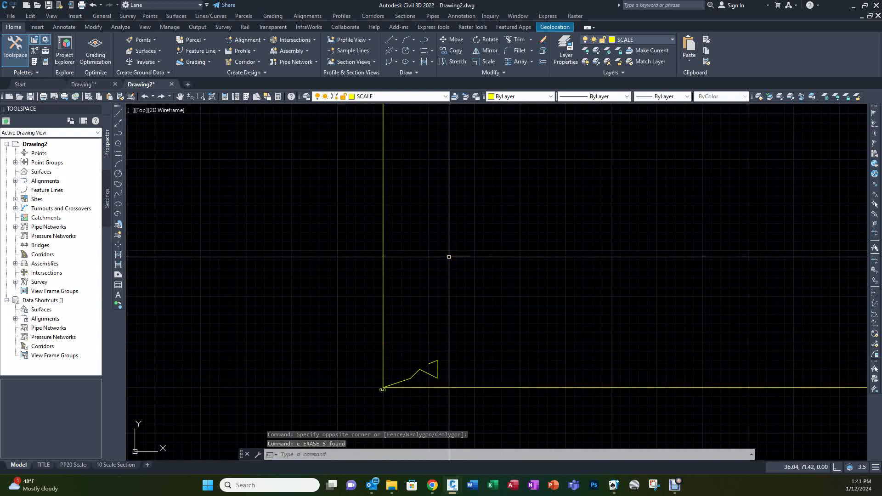
pyautogui.click(448, 258)
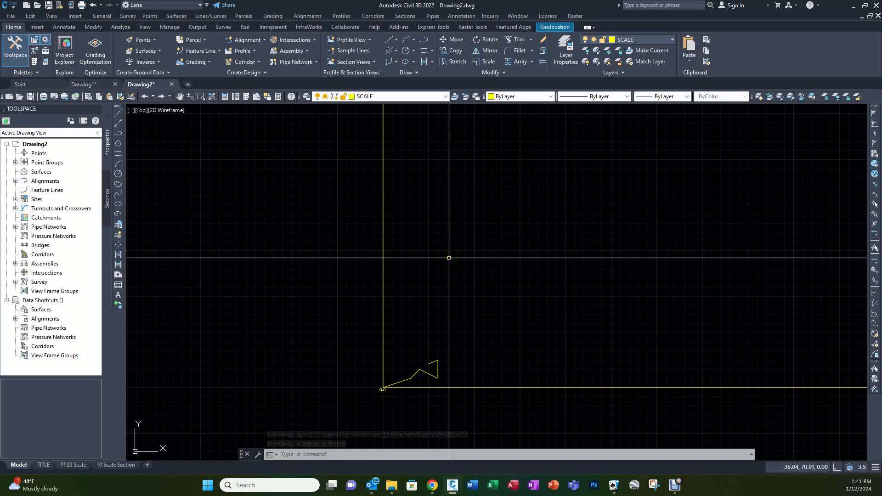